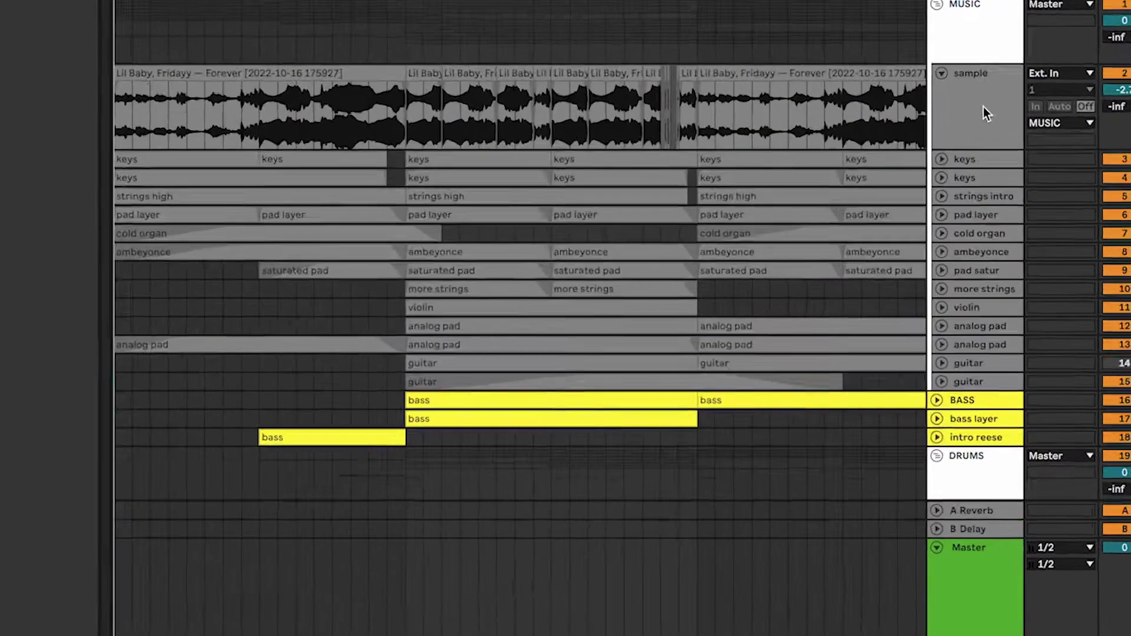
# Step: Look over the arrangement's sample, keys, pad layer, BASS and crackle tracks by selecting them and unfolding or folding their lanes
pyautogui.click(960, 112)
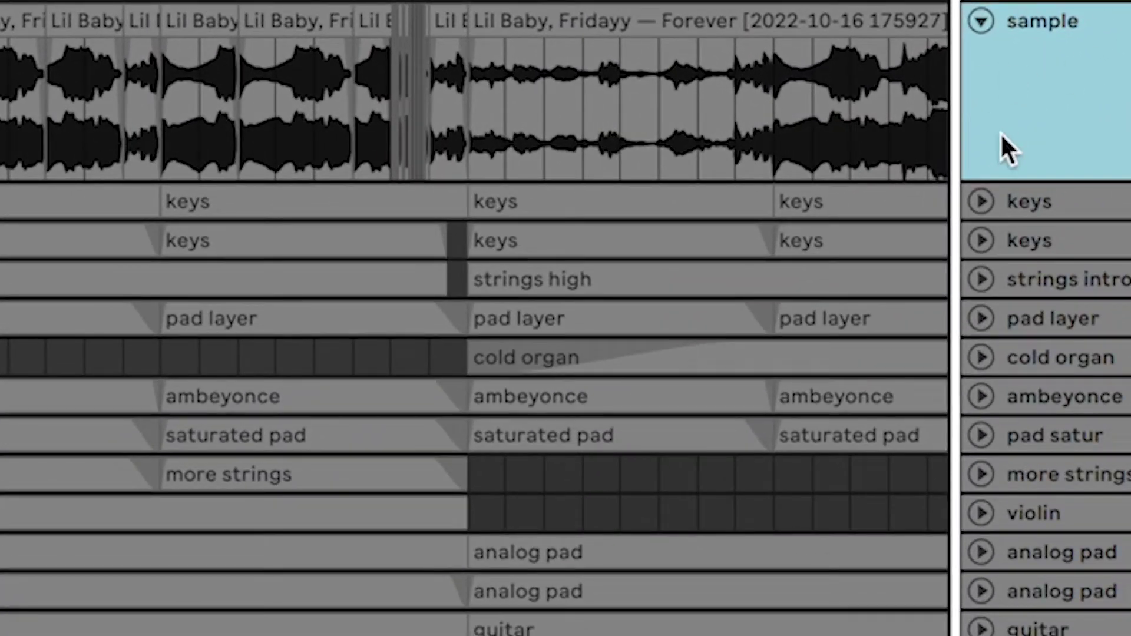
pyautogui.click(983, 202)
pyautogui.click(983, 201)
pyautogui.click(981, 319)
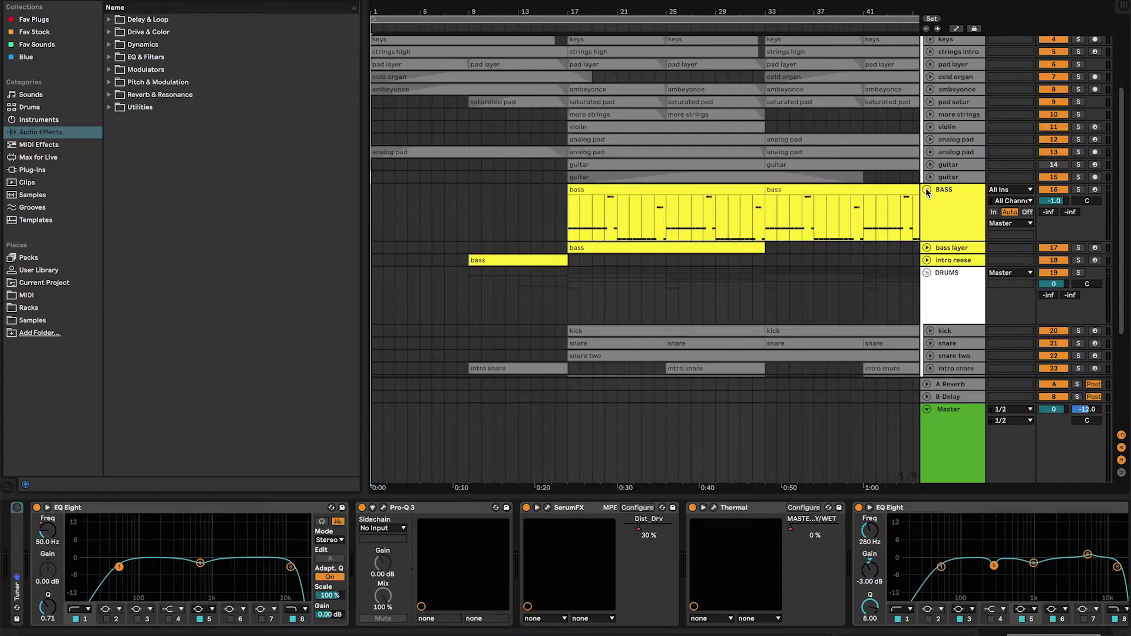
pyautogui.click(927, 192)
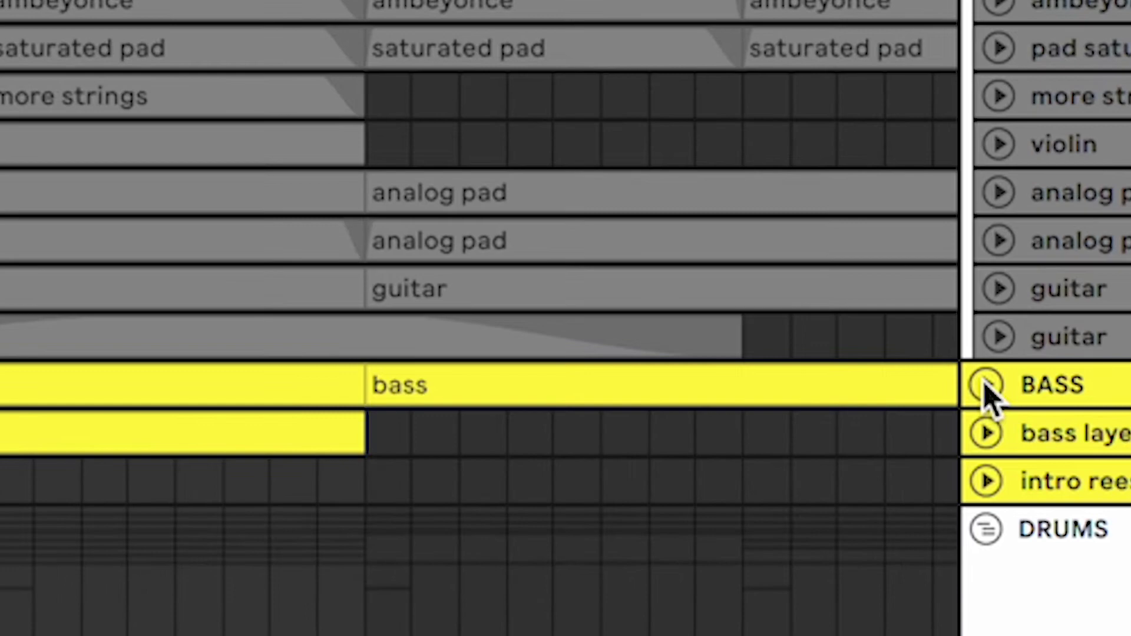
pyautogui.click(985, 383)
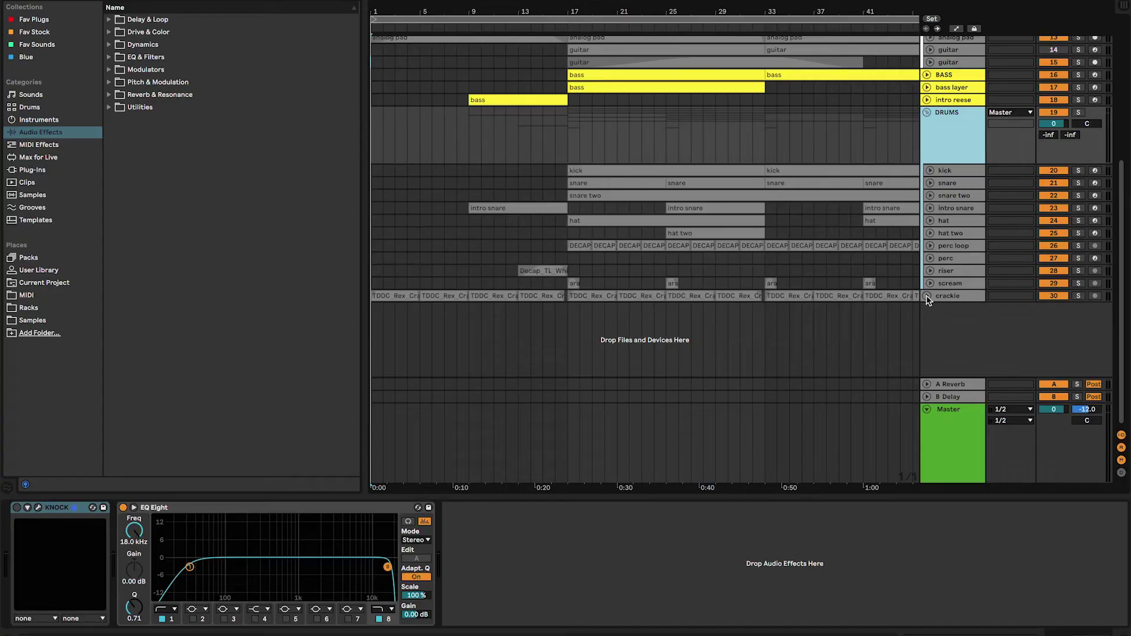
pyautogui.click(926, 295)
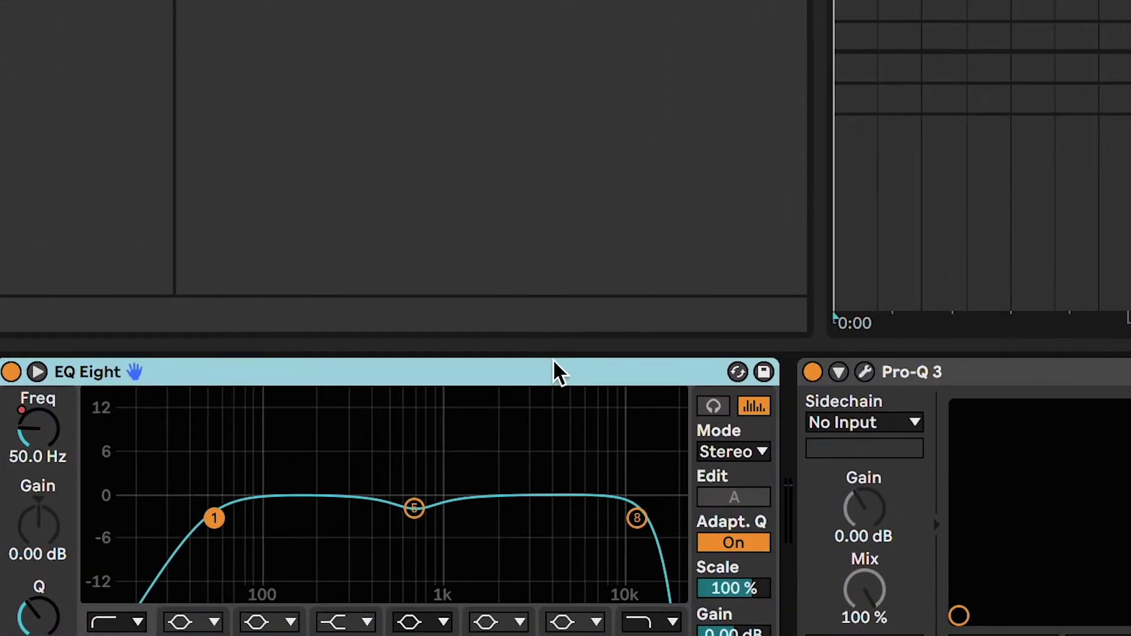
# Step: Inspect the sample track's effect chain, viewing the Pro-Q 3 curve, SerumFX and the second EQ Eight
pyautogui.click(866, 372)
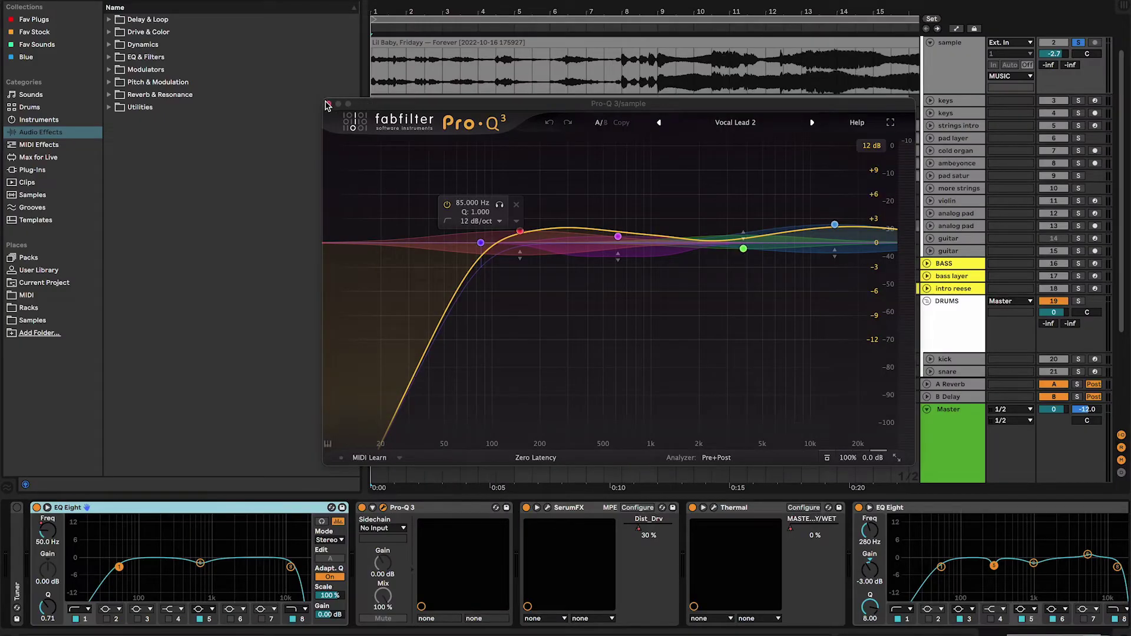
pyautogui.click(328, 104)
pyautogui.click(548, 508)
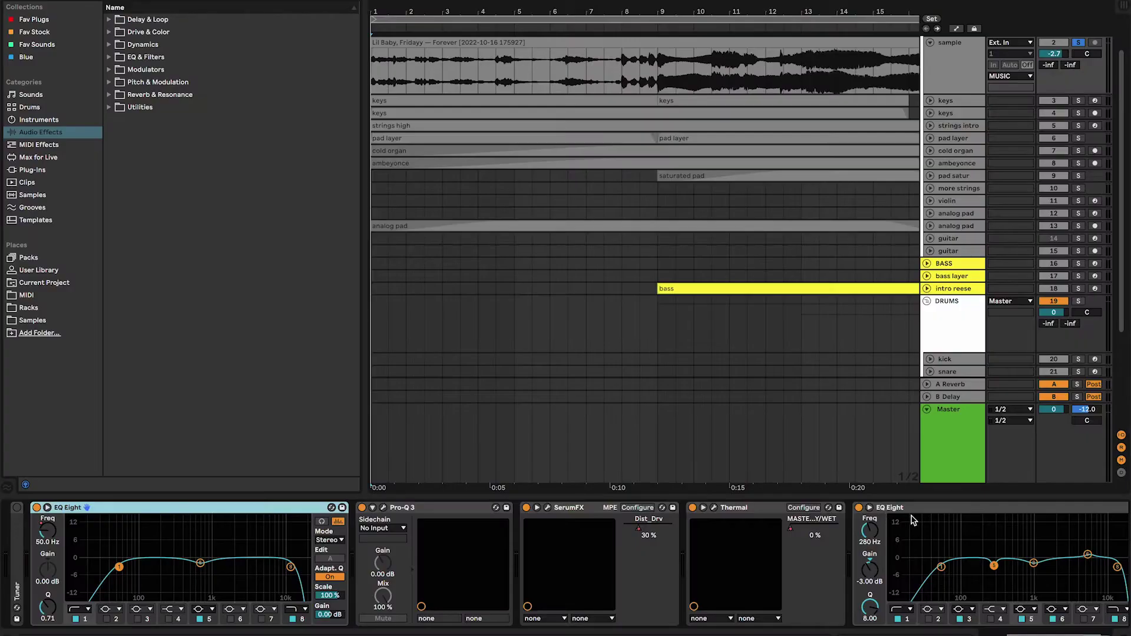
pyautogui.click(913, 520)
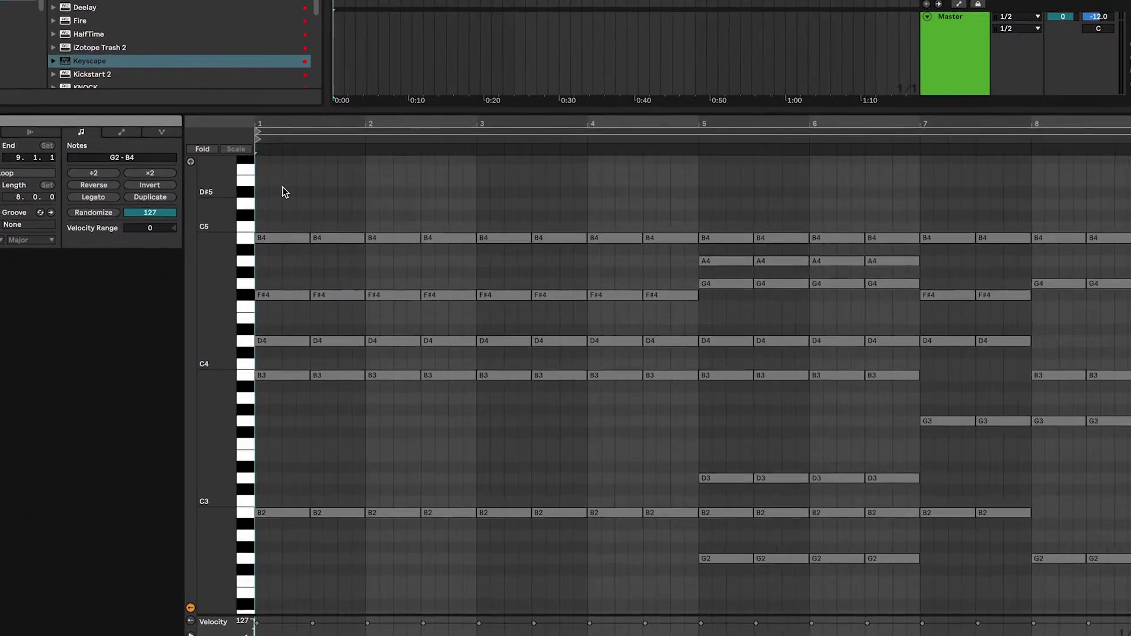
# Step: Select all the chord notes in the open MIDI clip, and inspect the cold organ and ambeyonce tracks
pyautogui.moveTo(282, 191); pyautogui.dragTo(1120, 584)
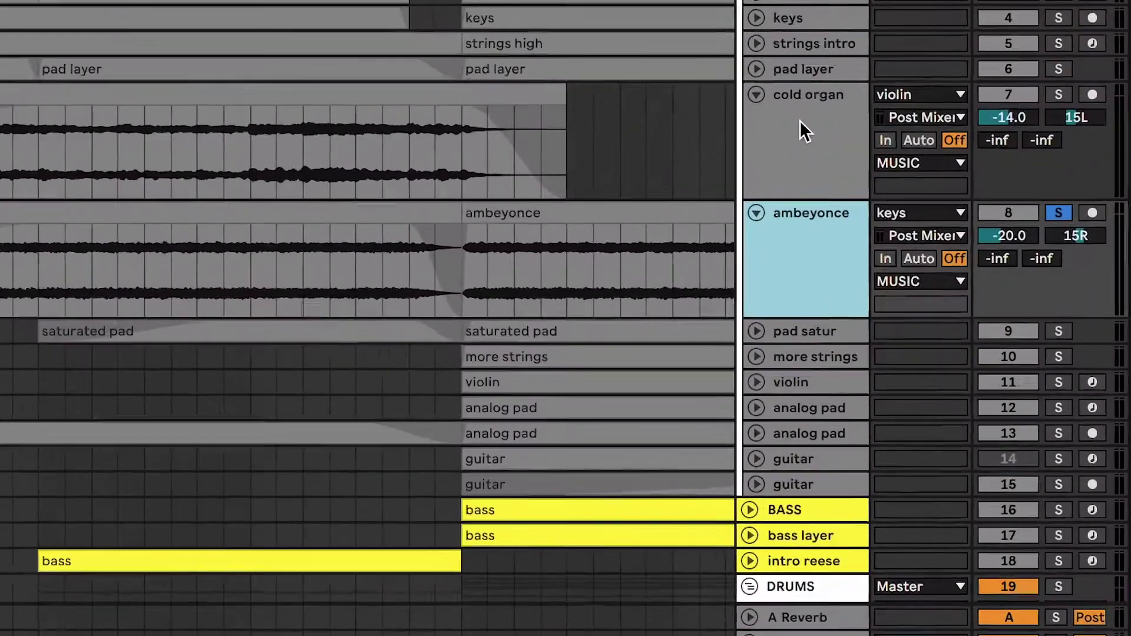
pyautogui.click(945, 142)
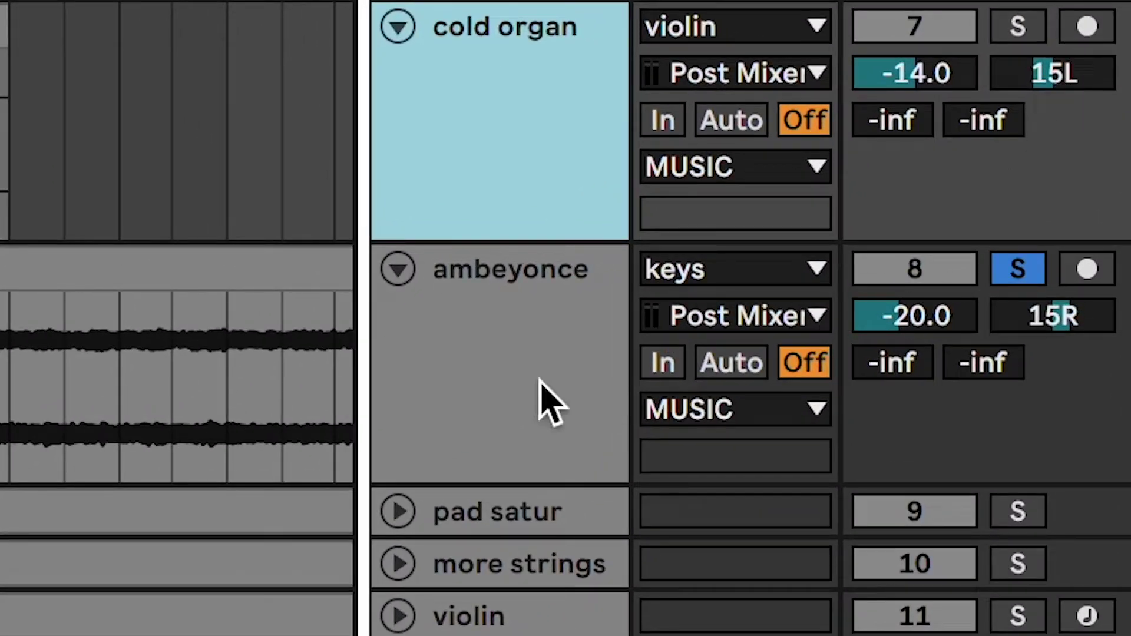
pyautogui.click(492, 389)
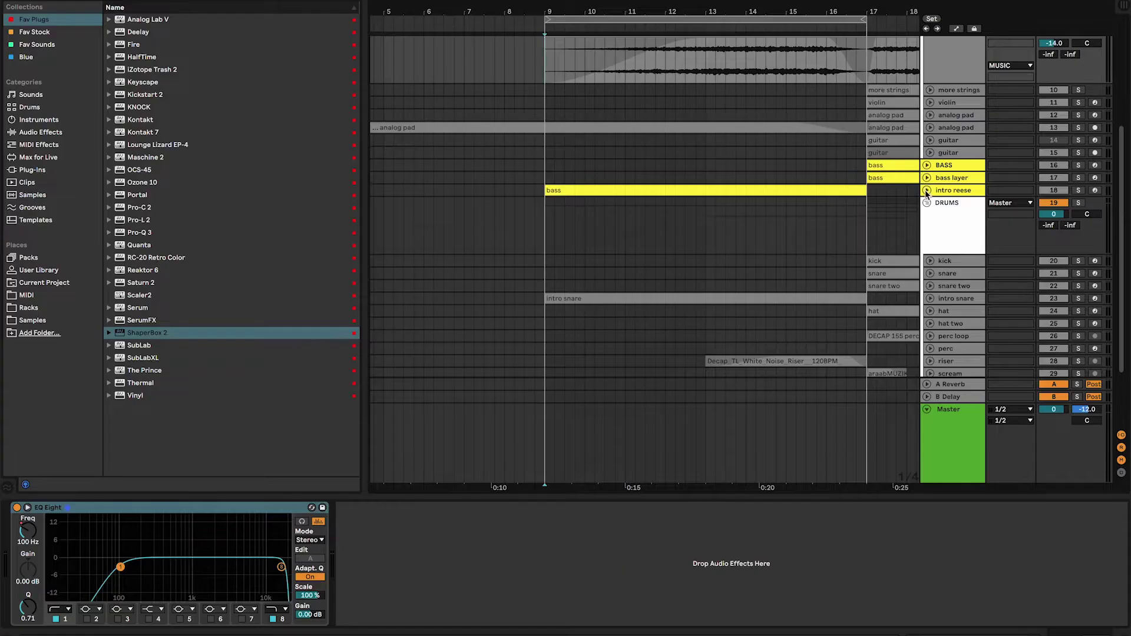
# Step: Unfold the intro reese track to view its bass clip, and play the intro snare section from bar 9
pyautogui.click(927, 189)
pyautogui.click(696, 194)
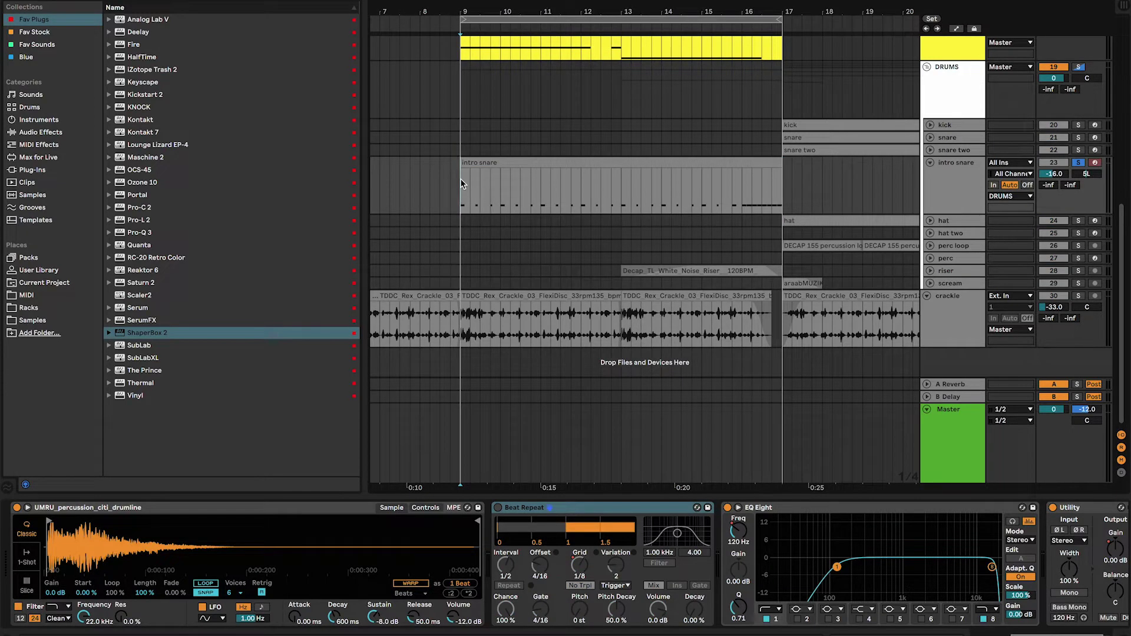
pyautogui.press('space')
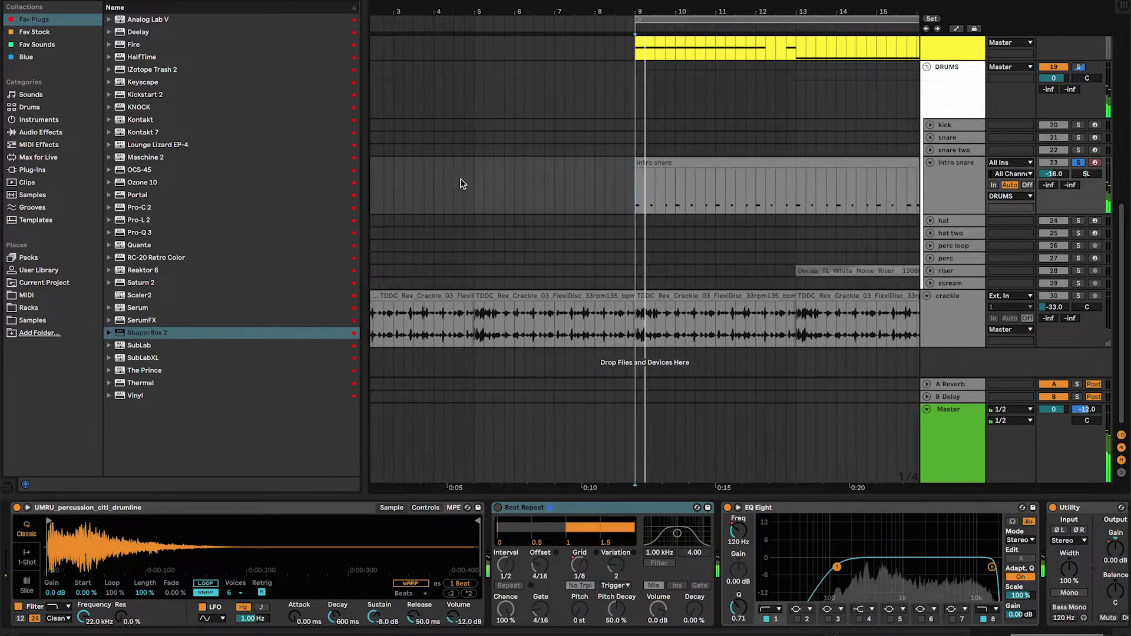
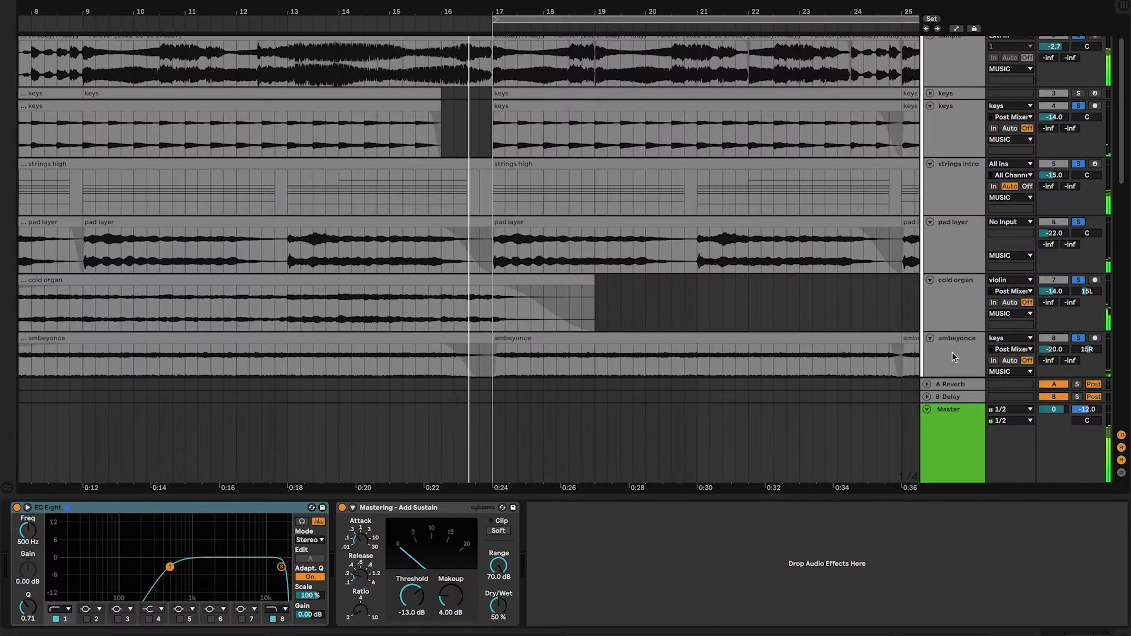
# Step: Examine the stacked music tracks from the sample down to the guitar while the section starting at bar 17 plays
pyautogui.scroll(-1, 952, 353)
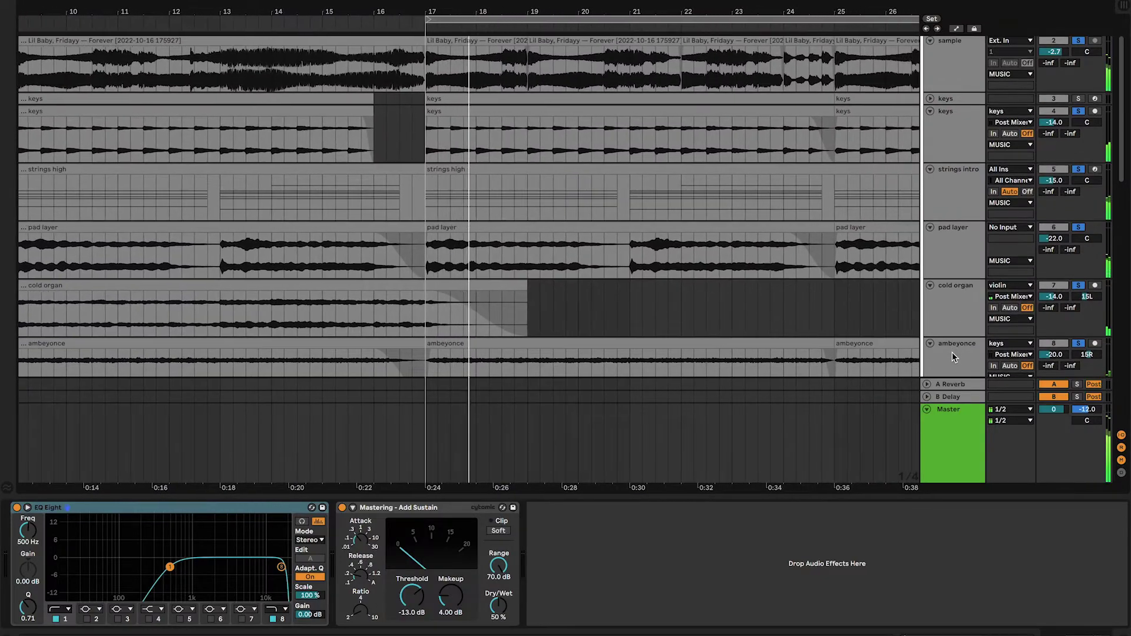
pyautogui.scroll(-5, 951, 353)
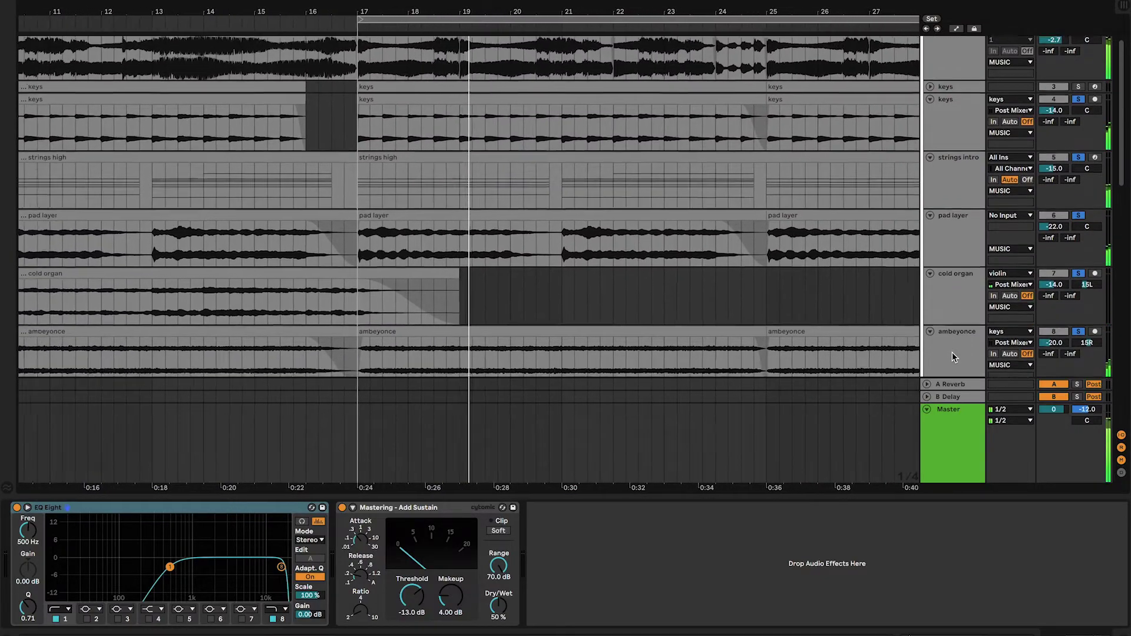
pyautogui.scroll(-10, 953, 352)
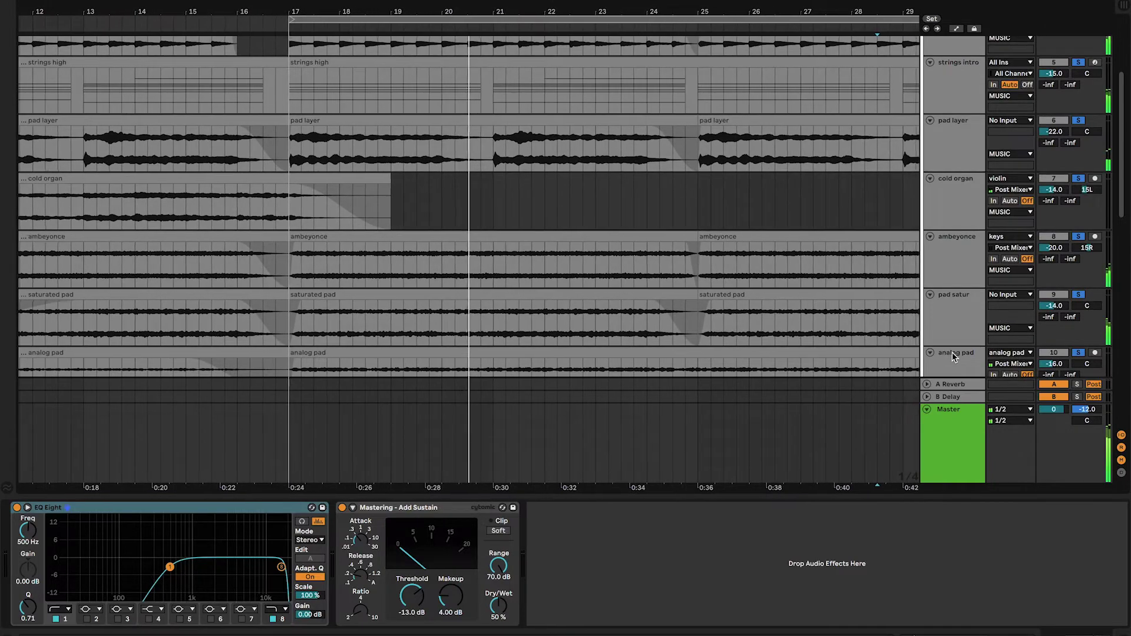
pyautogui.scroll(-8, 952, 353)
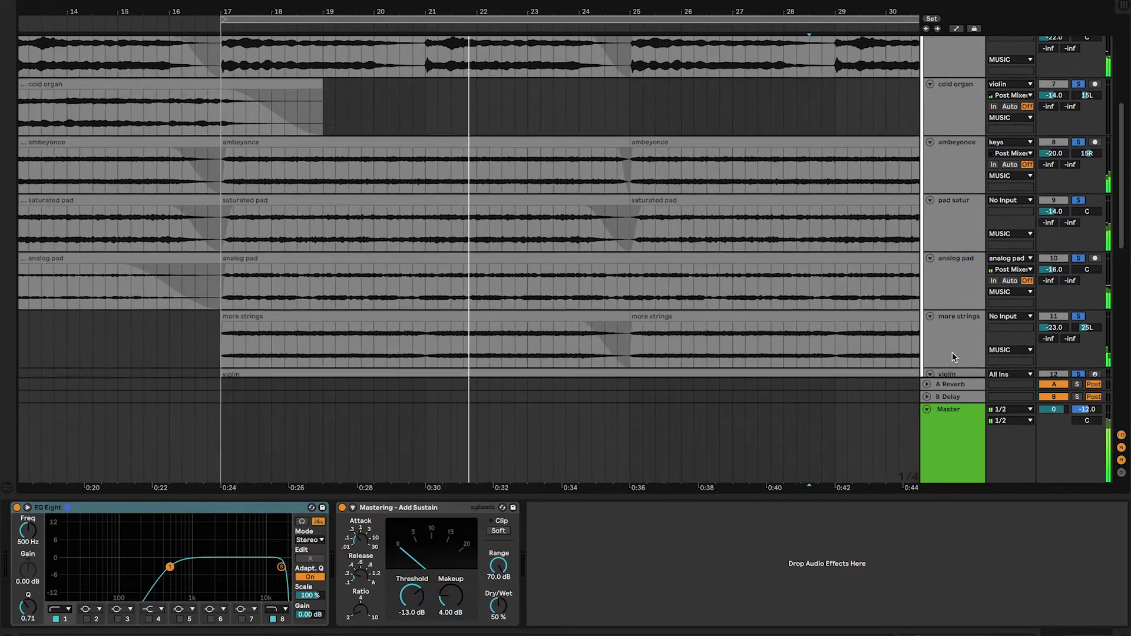
pyautogui.scroll(-8, 953, 353)
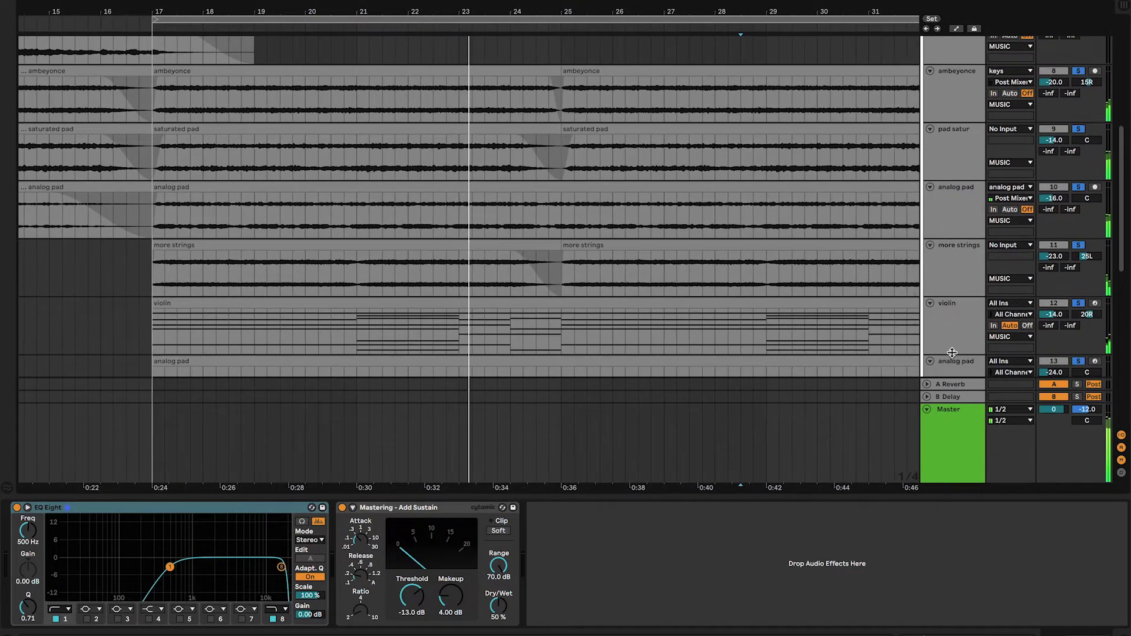
pyautogui.scroll(-10, 952, 352)
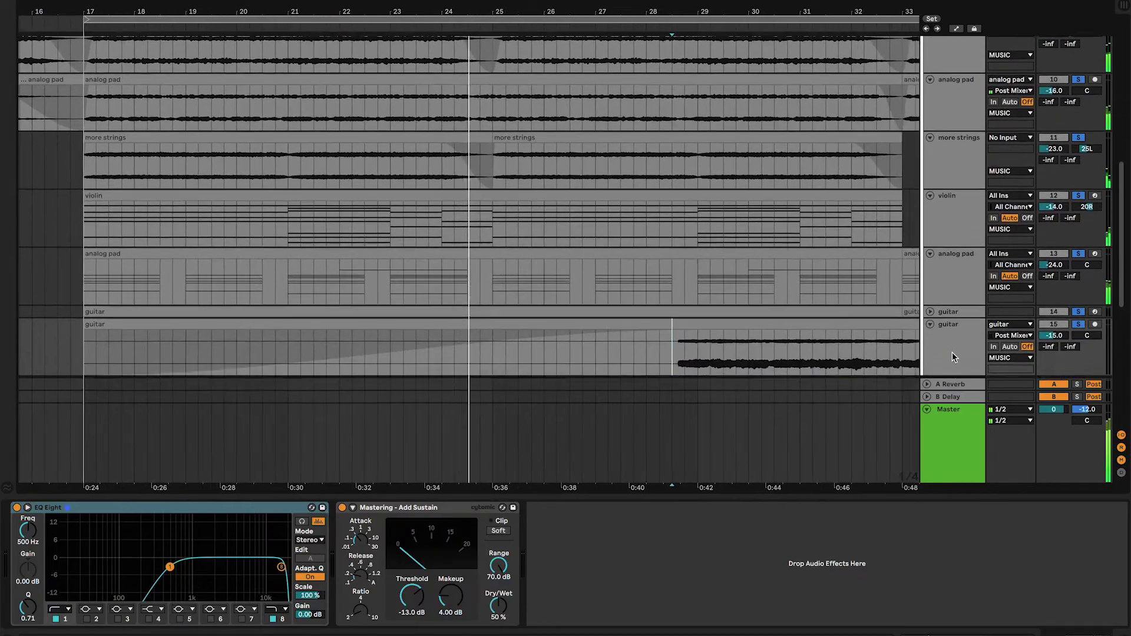
pyautogui.scroll(-6, 952, 353)
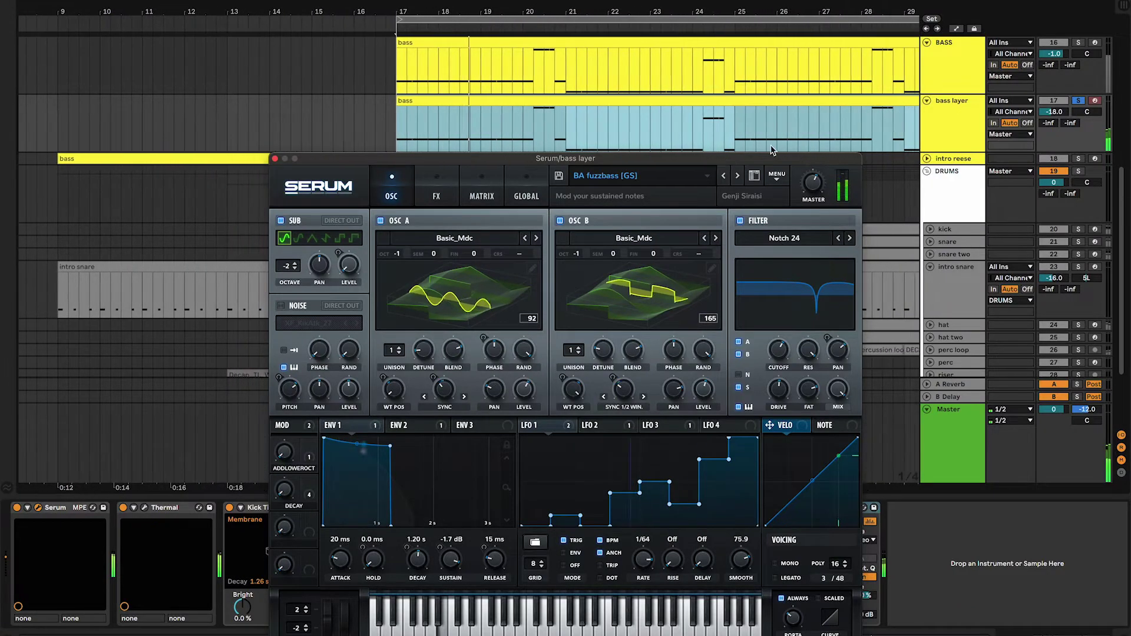
# Step: Solo the BASS track and select all the notes in its bass clip
pyautogui.scroll(1, 1027, 138)
pyautogui.scroll(1, 1028, 140)
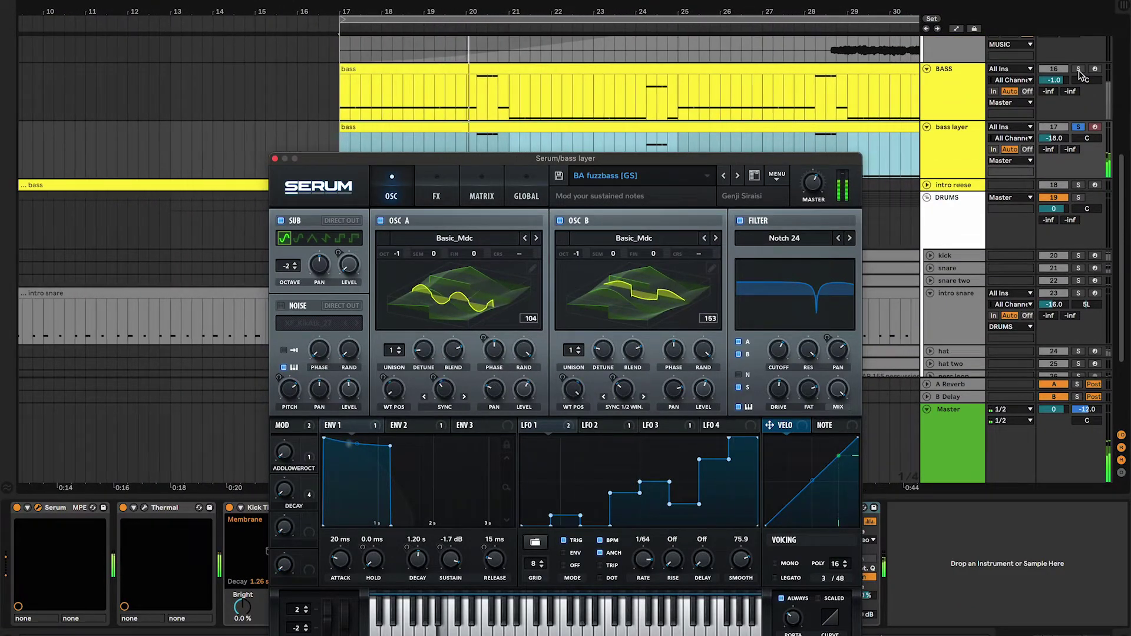
pyautogui.click(1079, 69)
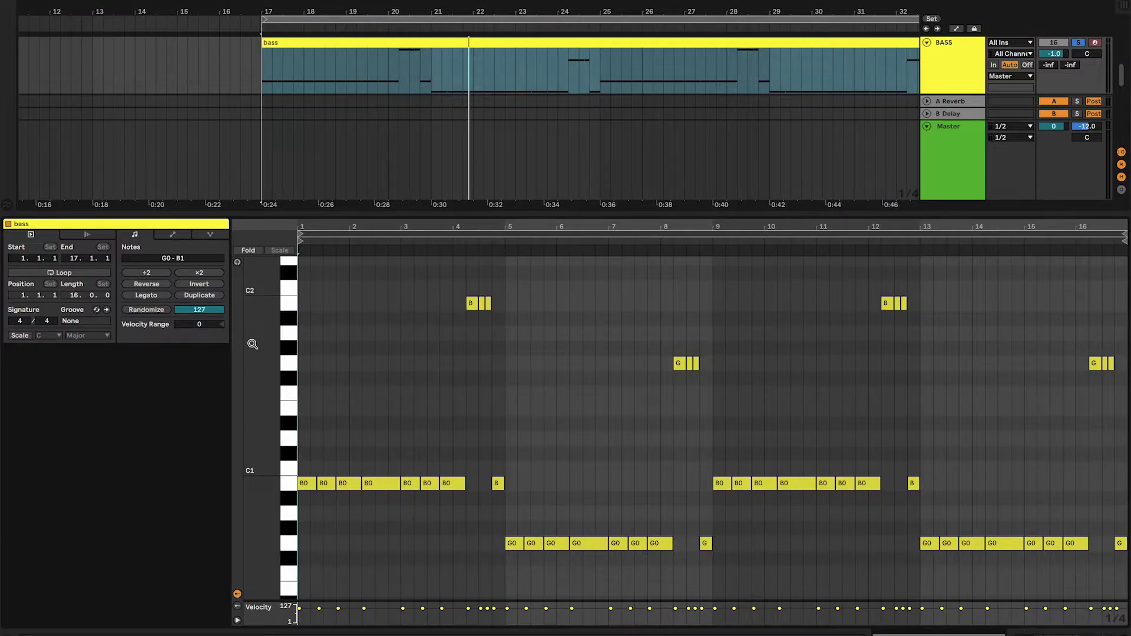
pyautogui.moveTo(313, 272); pyautogui.dragTo(675, 386)
pyautogui.moveTo(893, 469); pyautogui.dragTo(1123, 579)
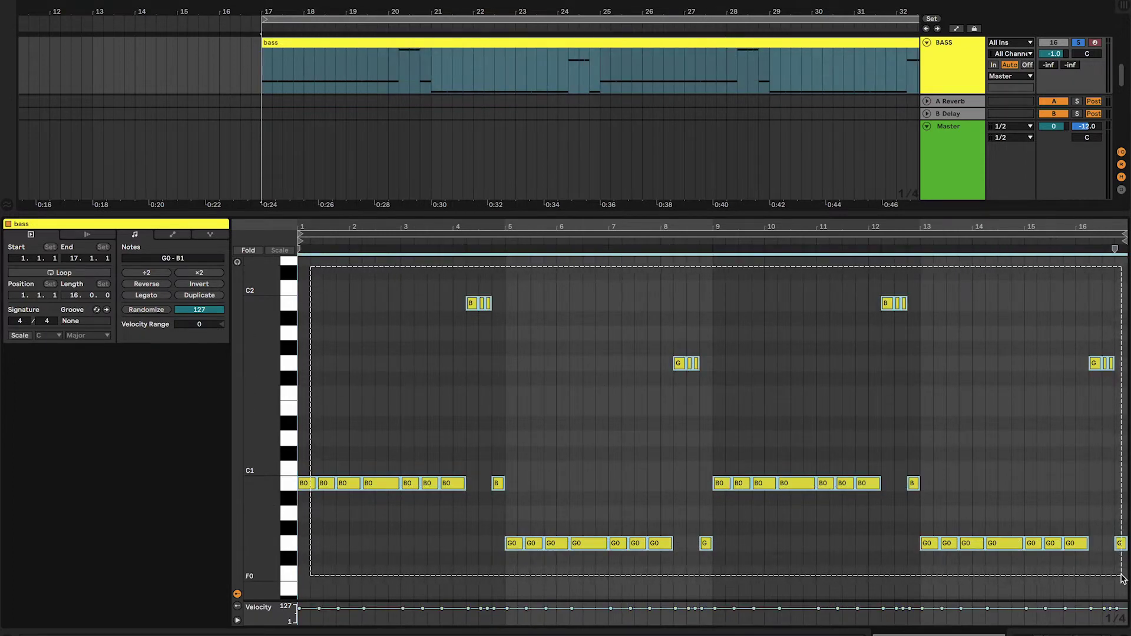
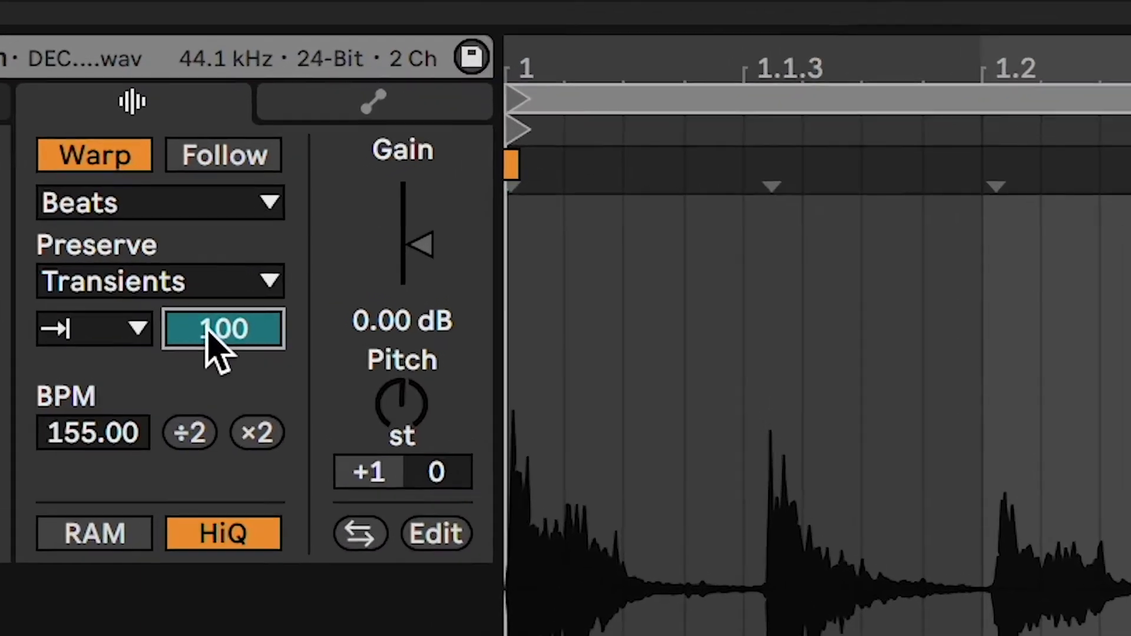
# Step: Try a transient envelope of 50 on the percussion loop's Beats warp mode, and return it to 100
pyautogui.click(163, 289)
pyautogui.write('50')
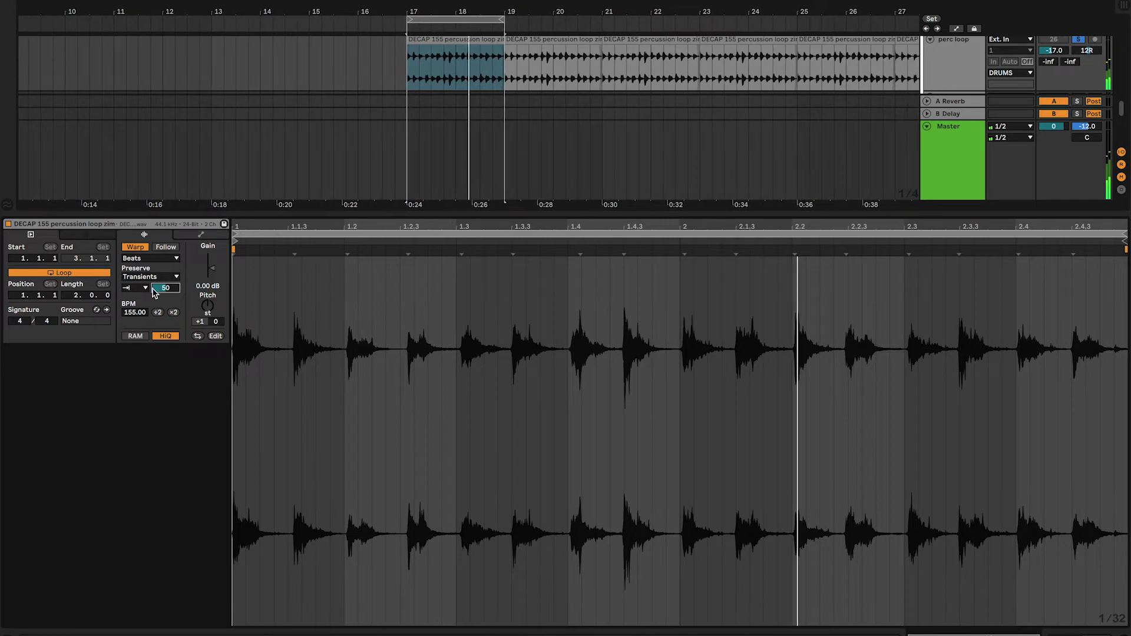
pyautogui.write('100')
pyautogui.press('Return')
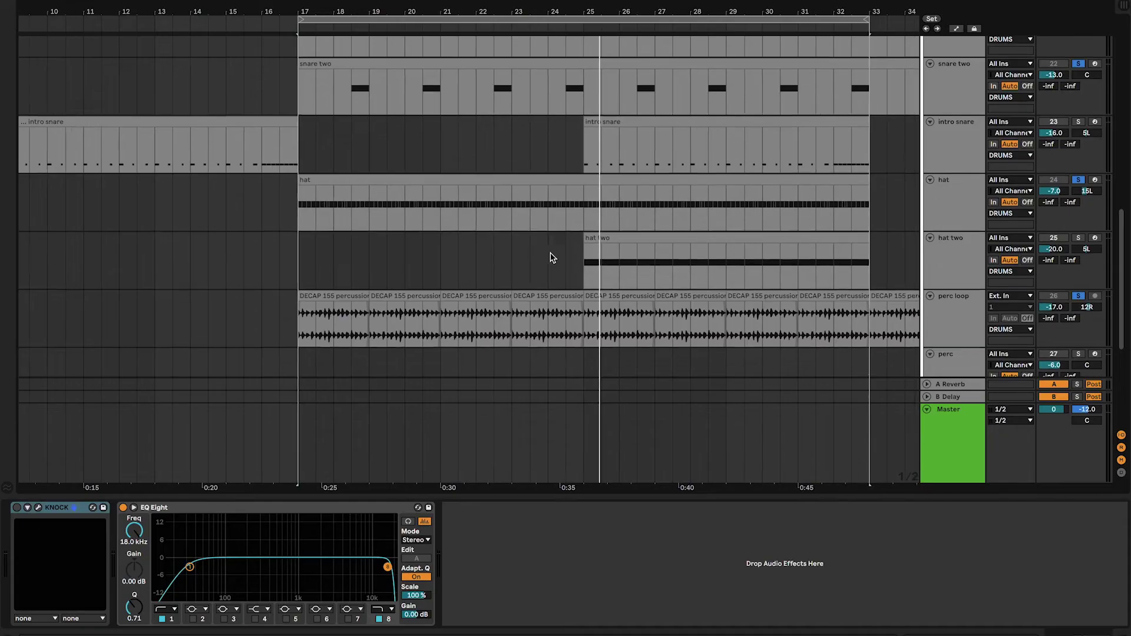
# Step: Select the intro snare clip starting at bar 25 and turn off solo on its track
pyautogui.hscroll(1, 647, 268)
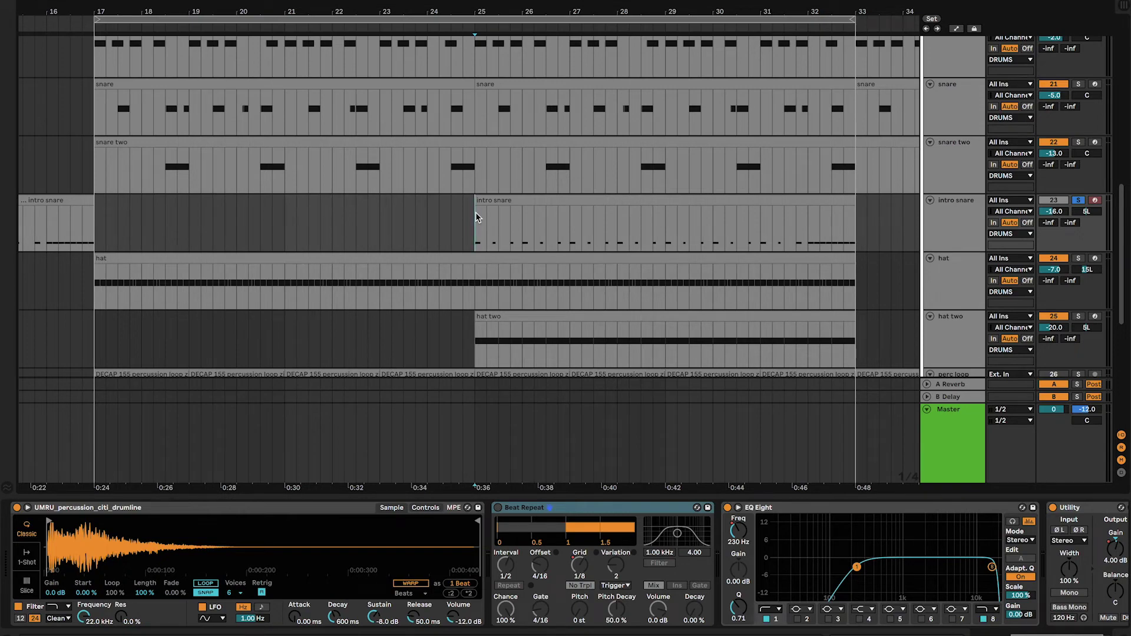
pyautogui.click(562, 201)
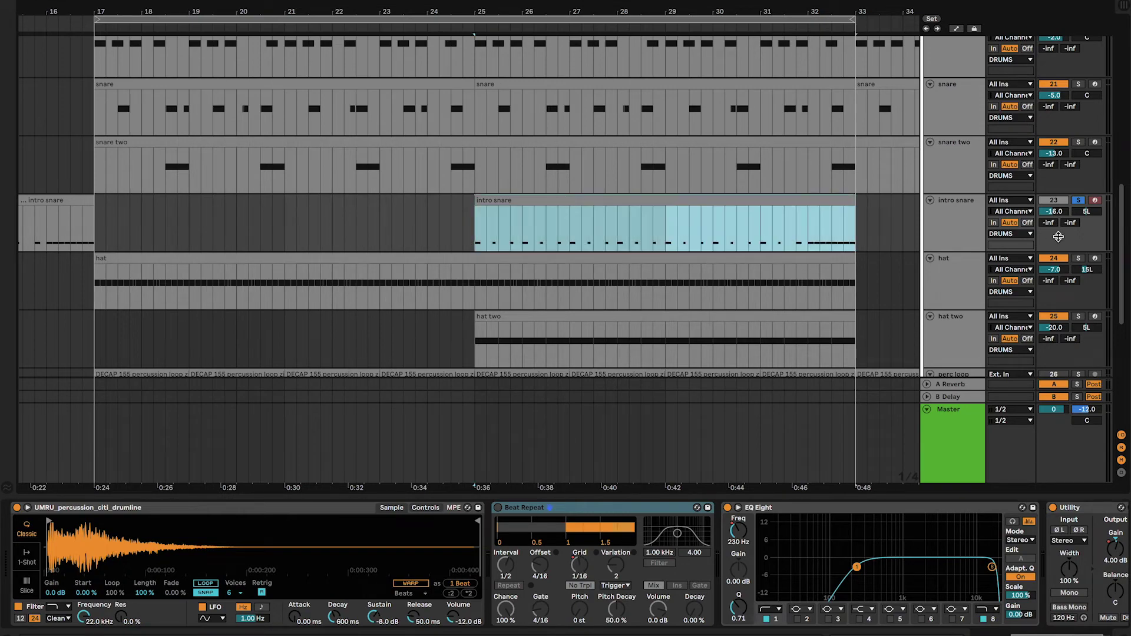
pyautogui.click(1079, 201)
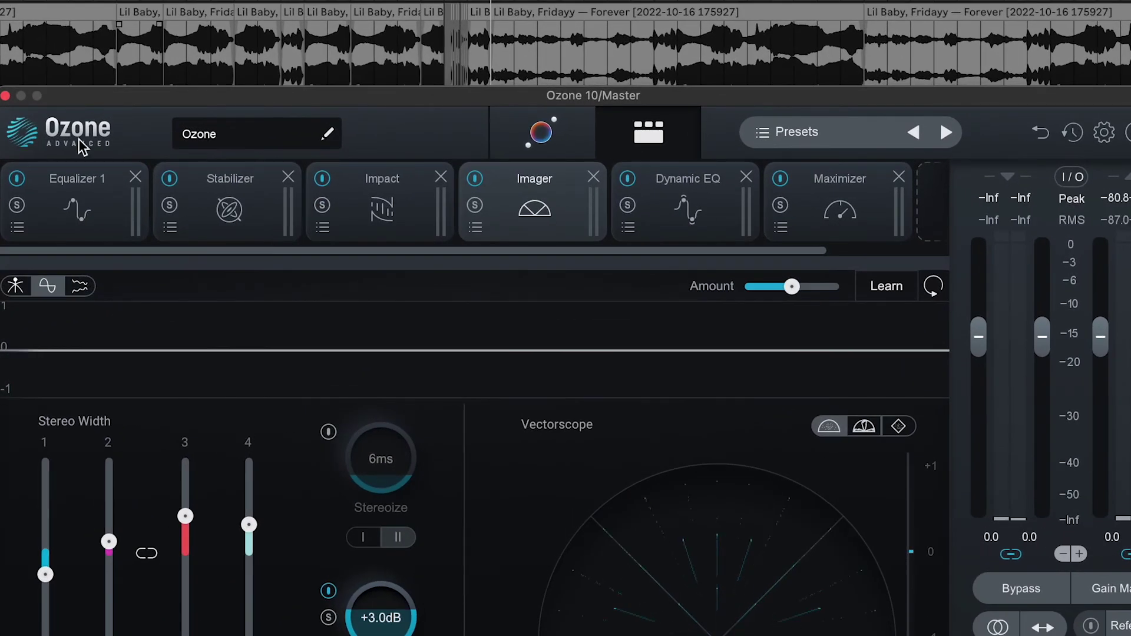
# Step: Review the Equalizer, Stabilizer, Impact, Imager, Dynamic EQ and Maximizer modules of Ozone 10 on the Master, and close the plug-in window
pyautogui.click(76, 200)
pyautogui.click(241, 201)
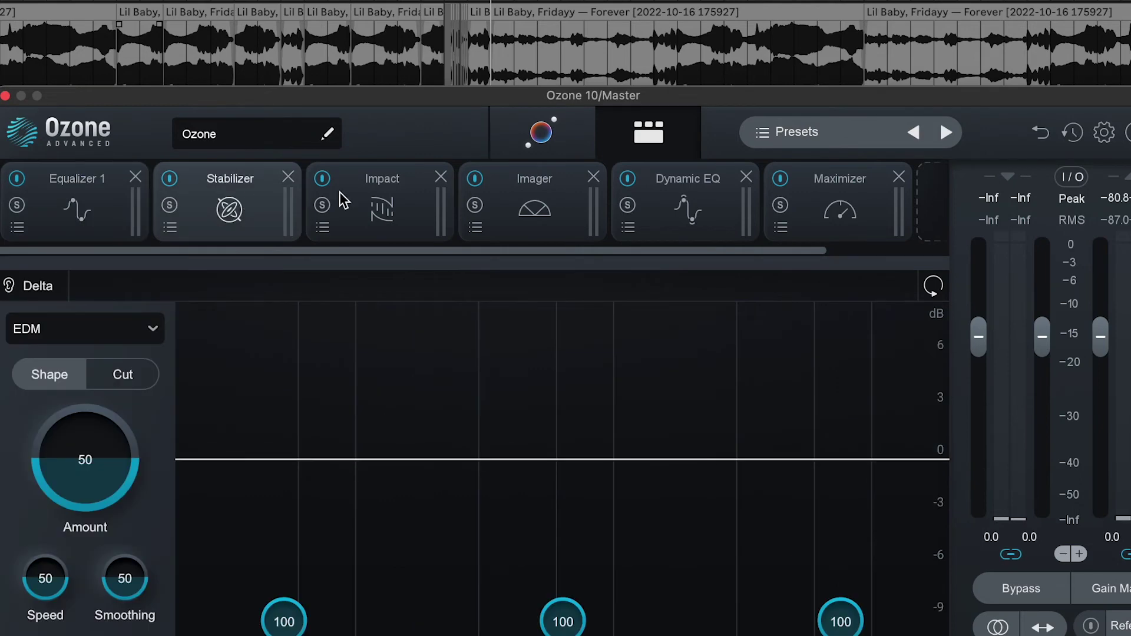
pyautogui.click(377, 200)
pyautogui.click(517, 201)
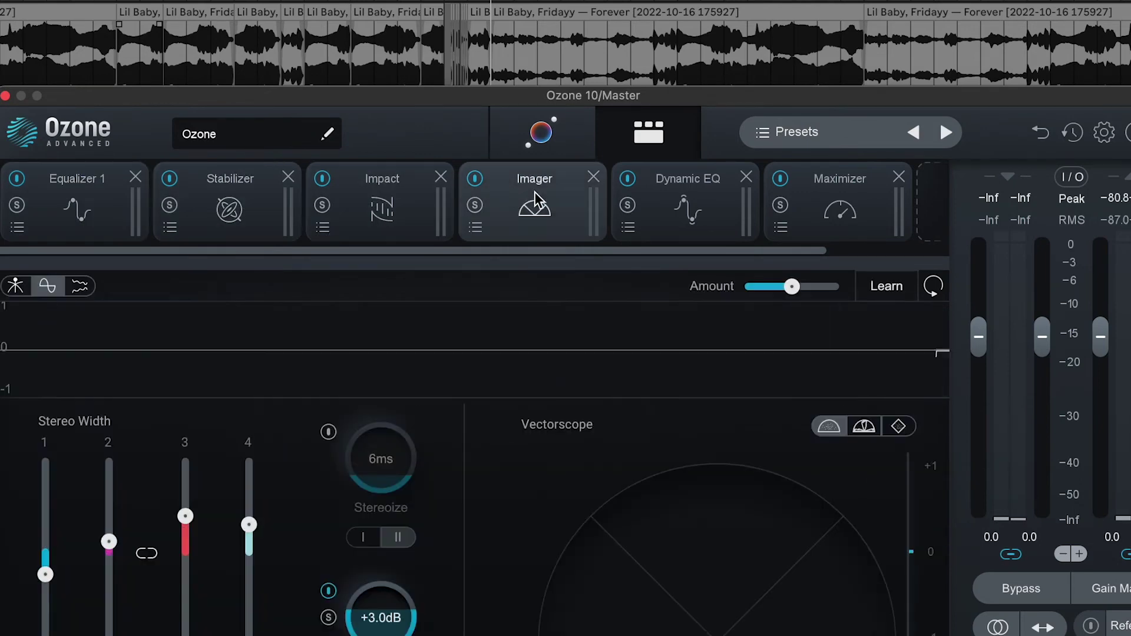
pyautogui.click(681, 200)
pyautogui.click(844, 194)
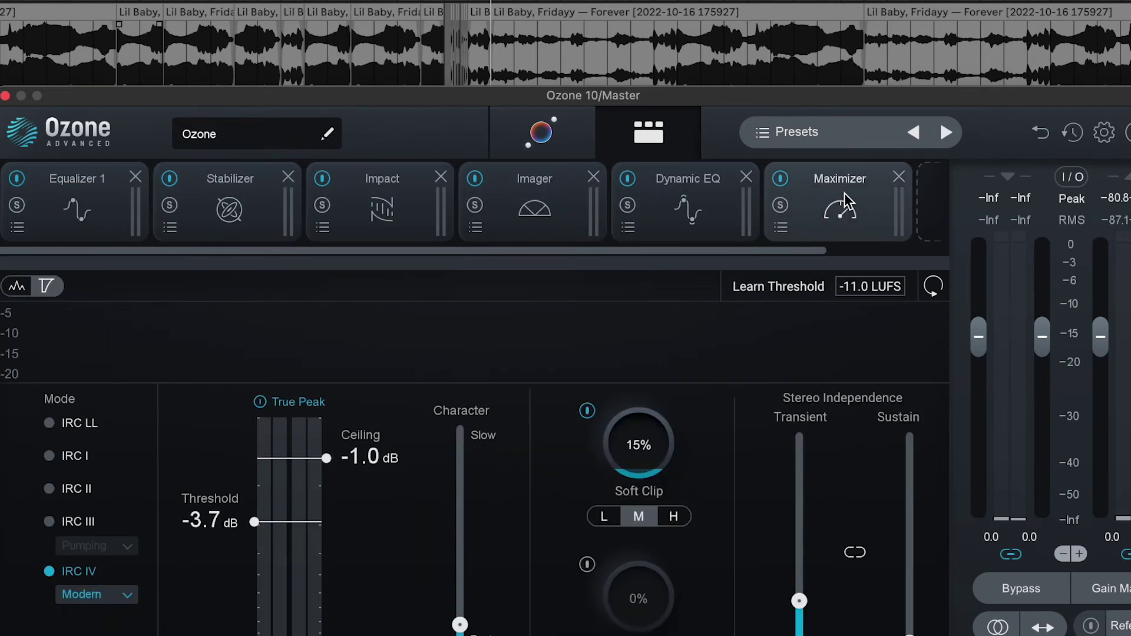
pyautogui.click(5, 96)
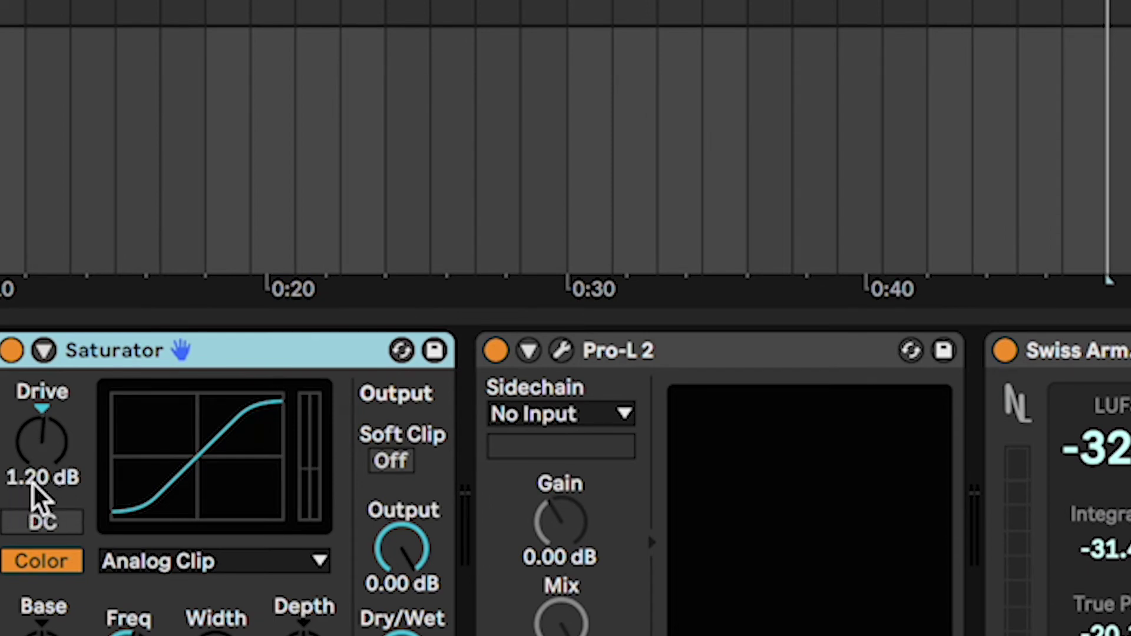
# Step: View the Pro-L 2 limiter settings on the Master, close its window and select the LUFS meter device
pyautogui.click(561, 351)
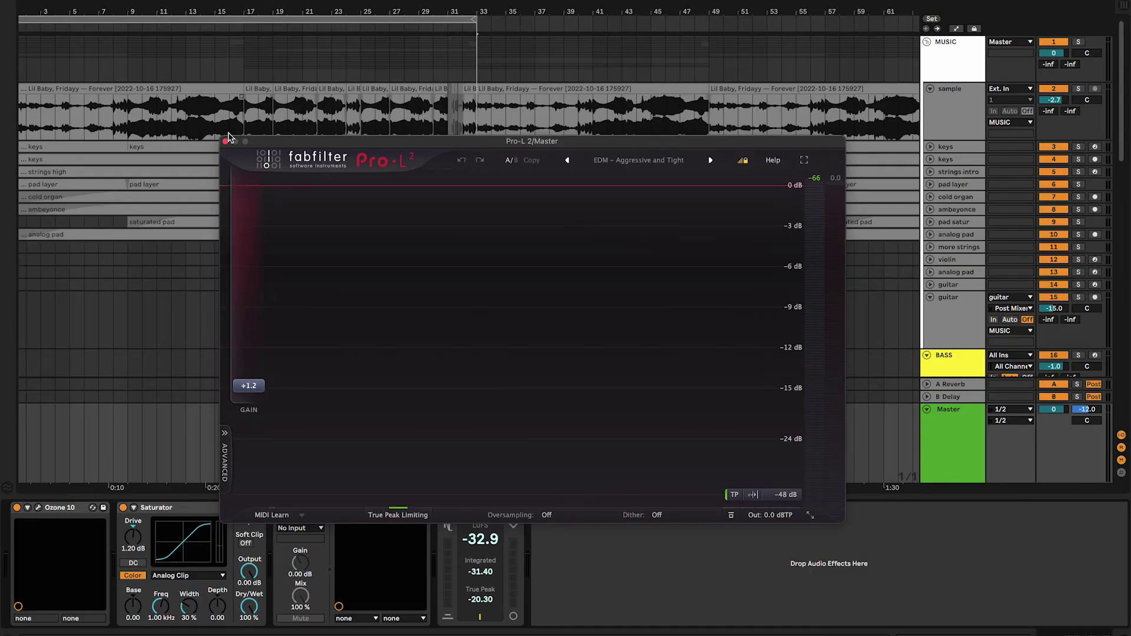
pyautogui.click(226, 142)
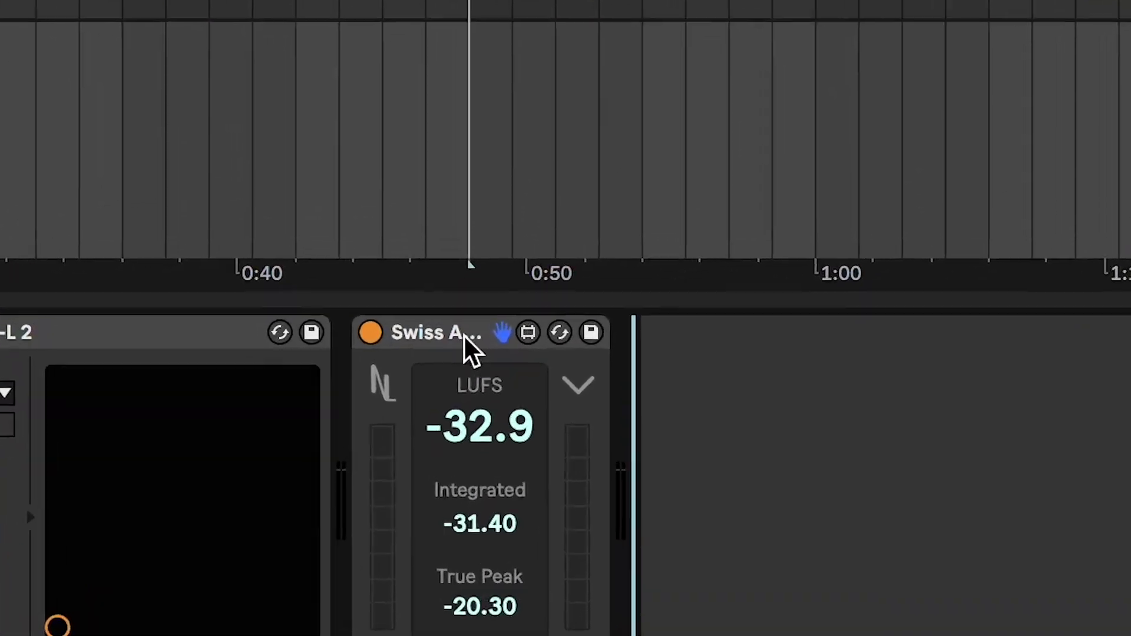
pyautogui.click(464, 335)
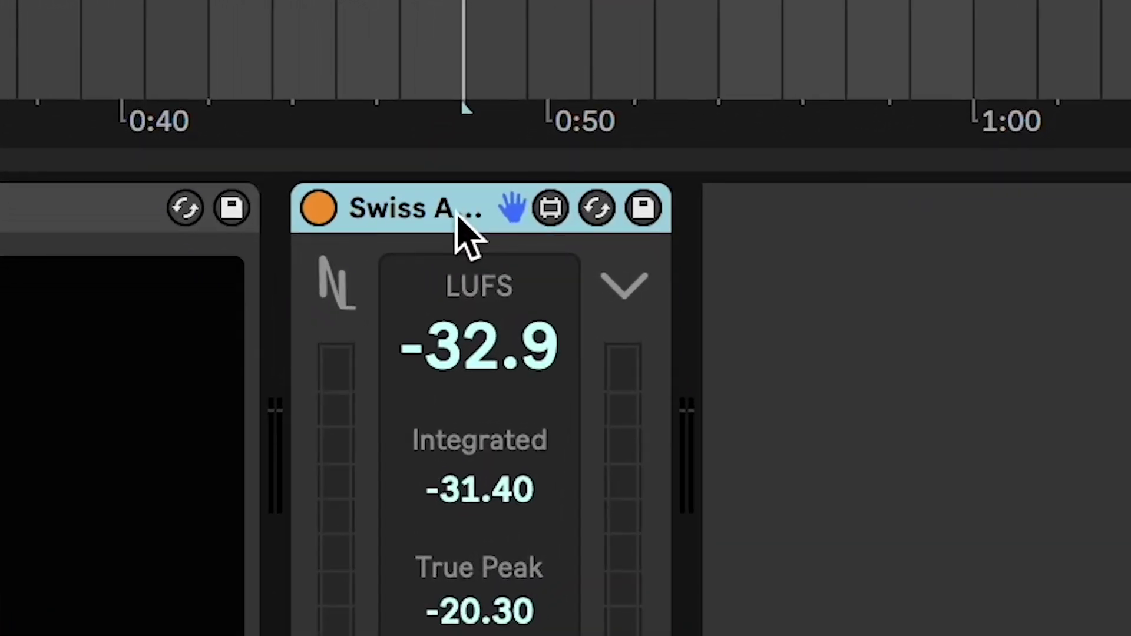